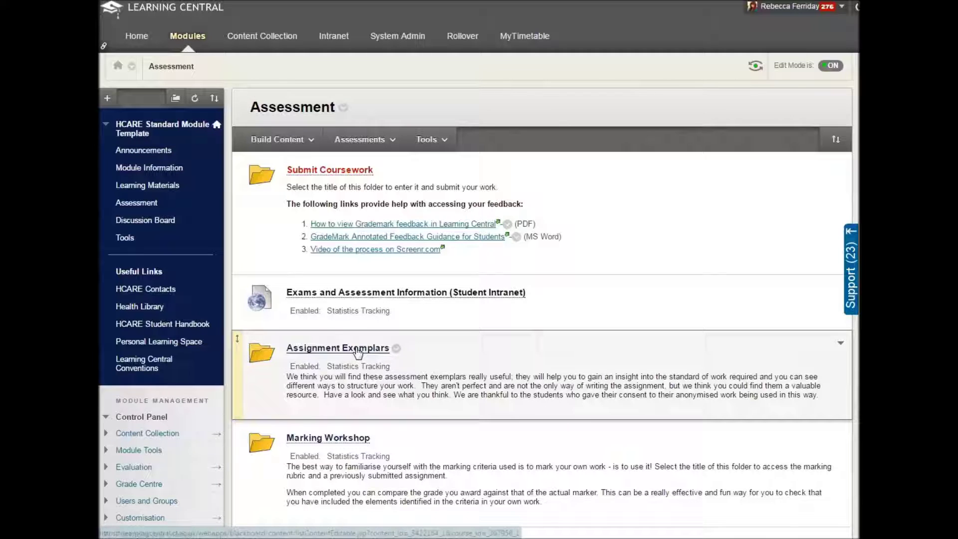
- Start a new file item in the Assignment Exemplars folder and name it Exemplar 1
left_click(320, 353)
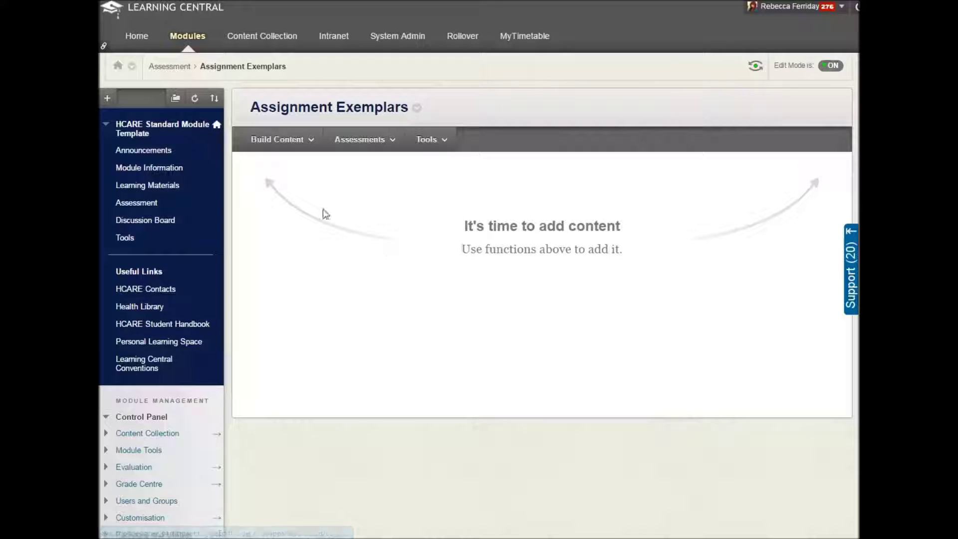
left_click(312, 140)
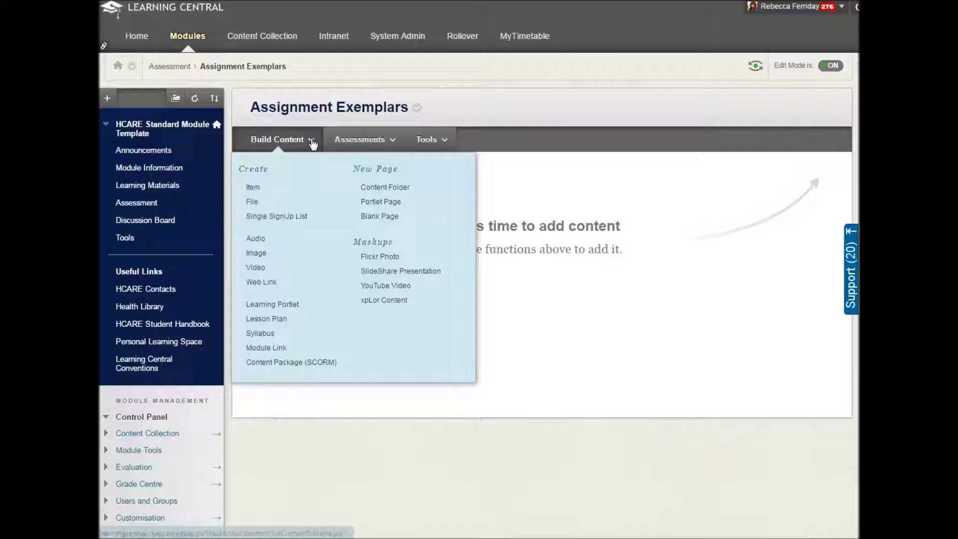
left_click(252, 204)
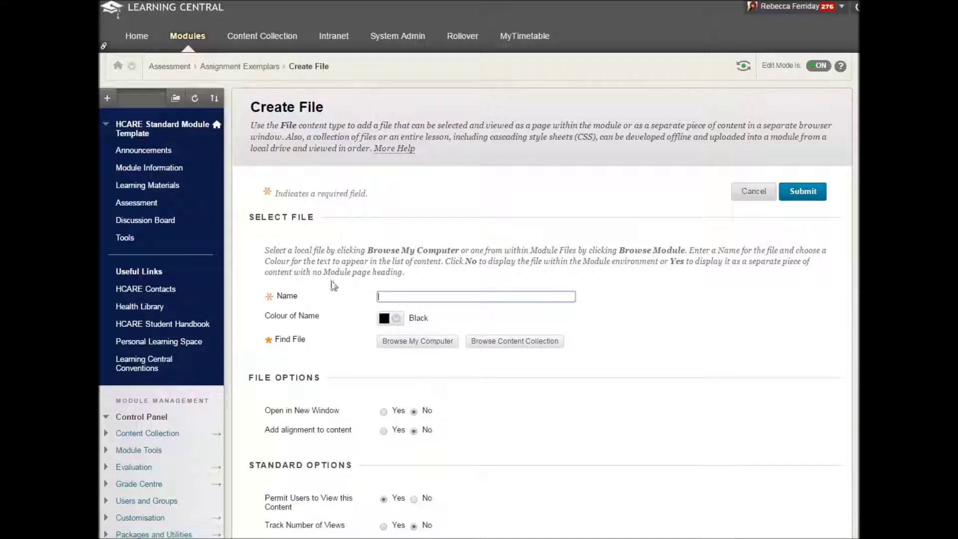
left_click(406, 298)
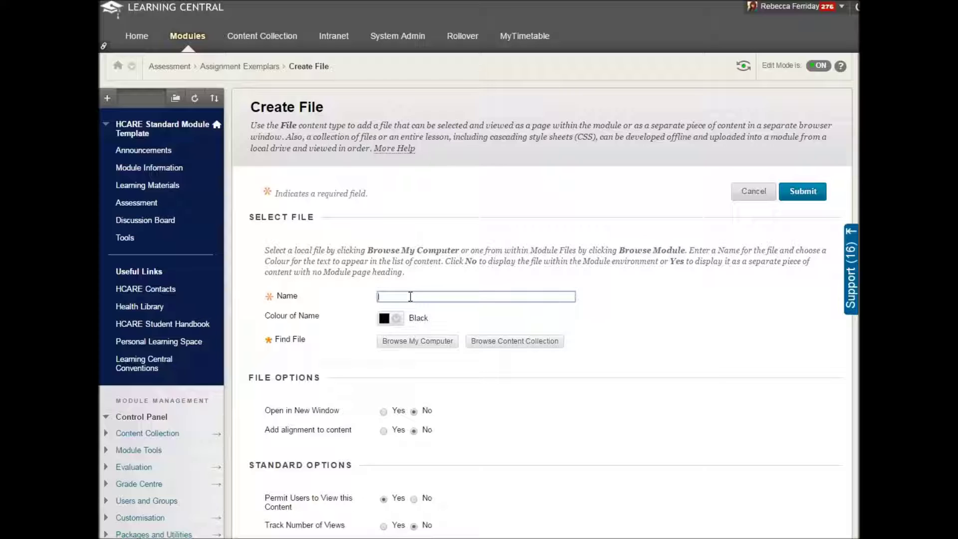
type("Exemplar 1")
left_click(703, 382)
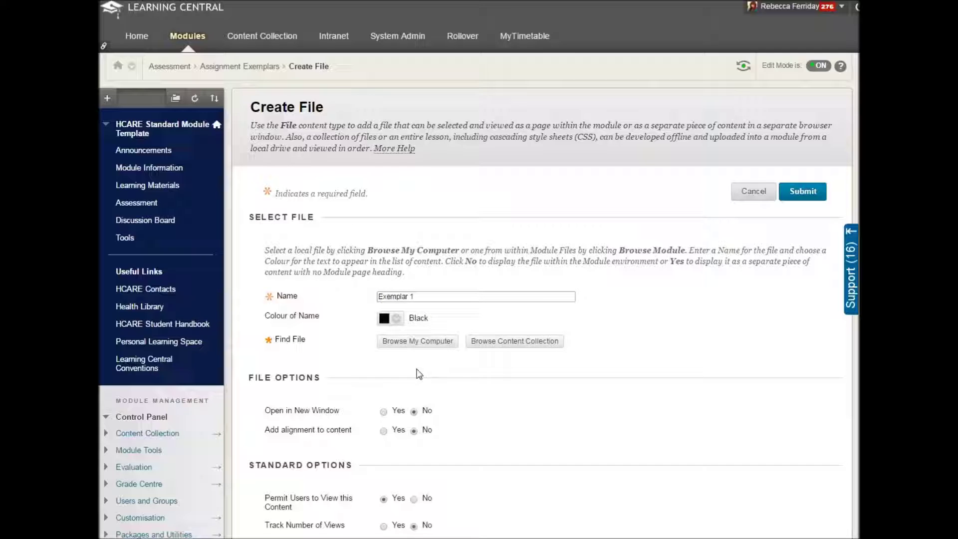
- Attach the Word document Evaluation of HCARE Module Content on Learning Central.docx from the computer's Desktop folder
left_click(430, 344)
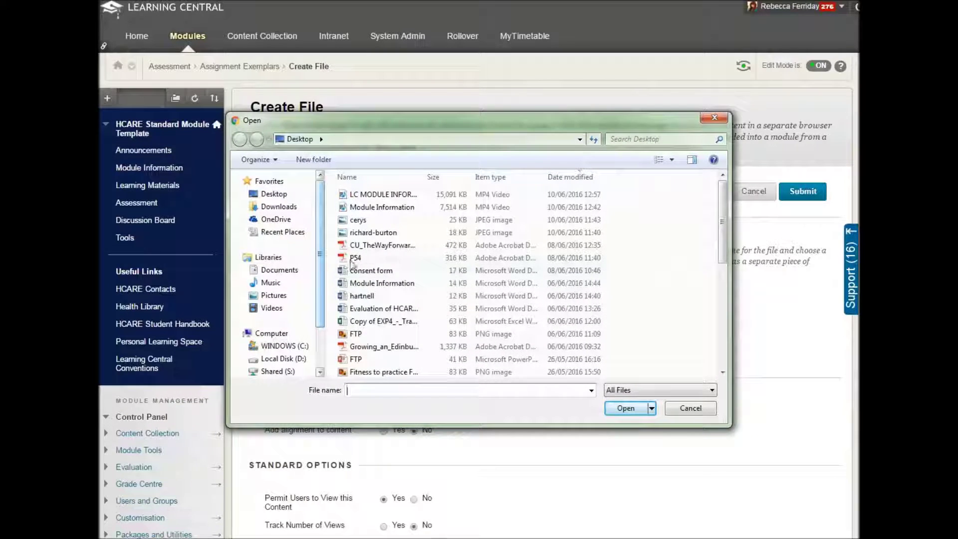
scroll(726, 239, "down", 1)
scroll(726, 243, "down", 1)
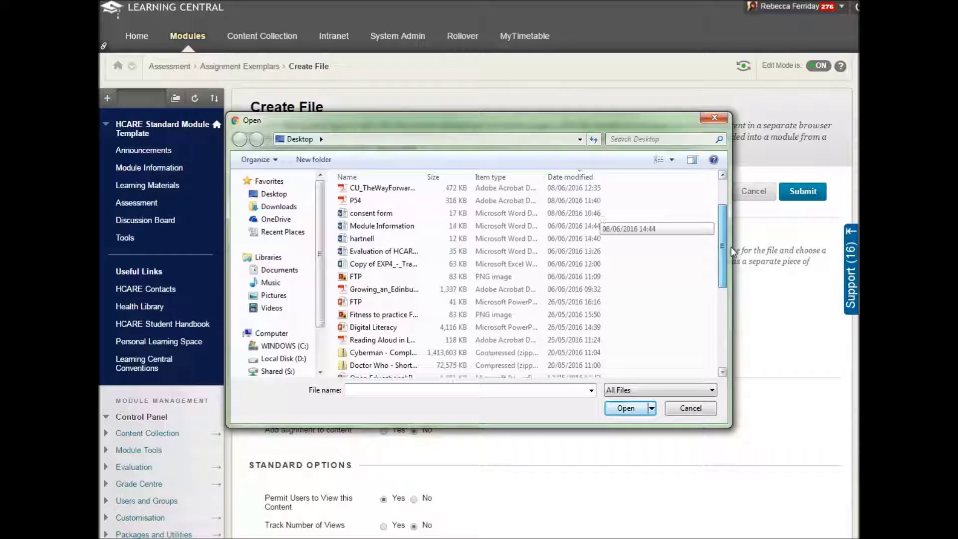
double_click(382, 253)
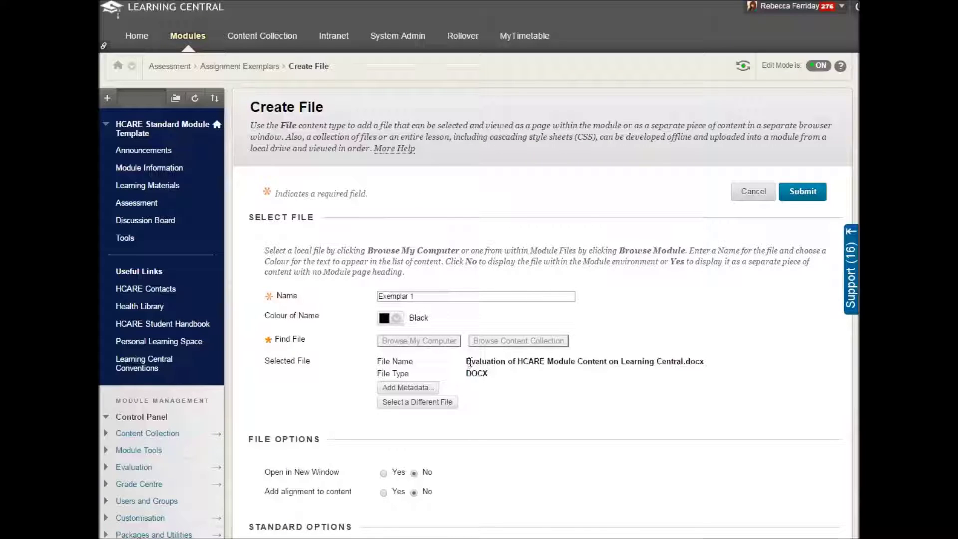
- Set Exemplar 1 to open in a new window and track its number of views, and submit it
scroll(543, 385, "down", 3)
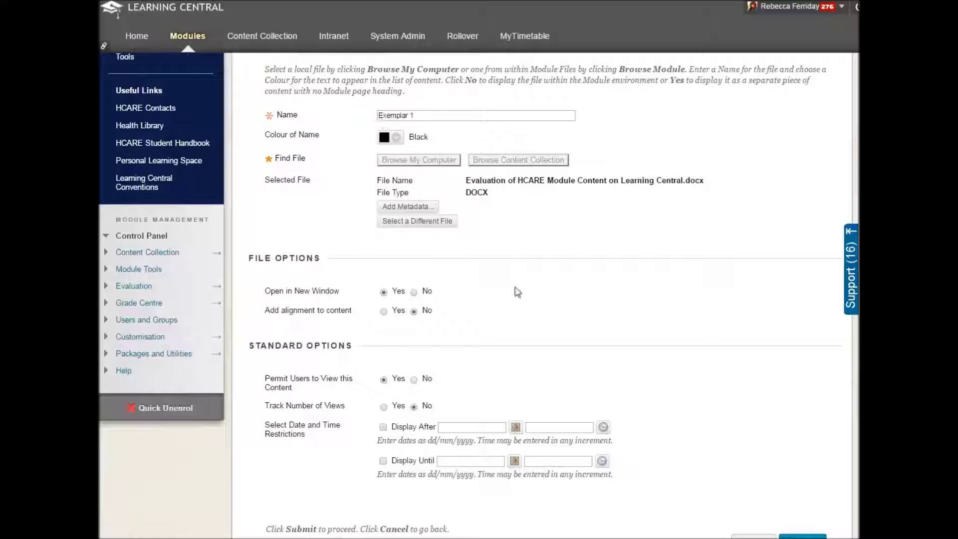
scroll(476, 349, "down", 1)
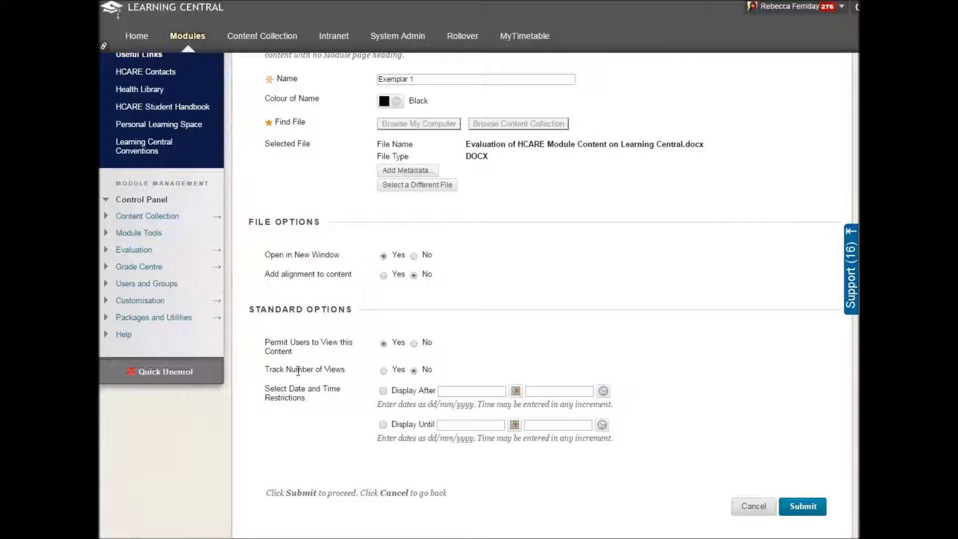
left_click(383, 371)
left_click(802, 507)
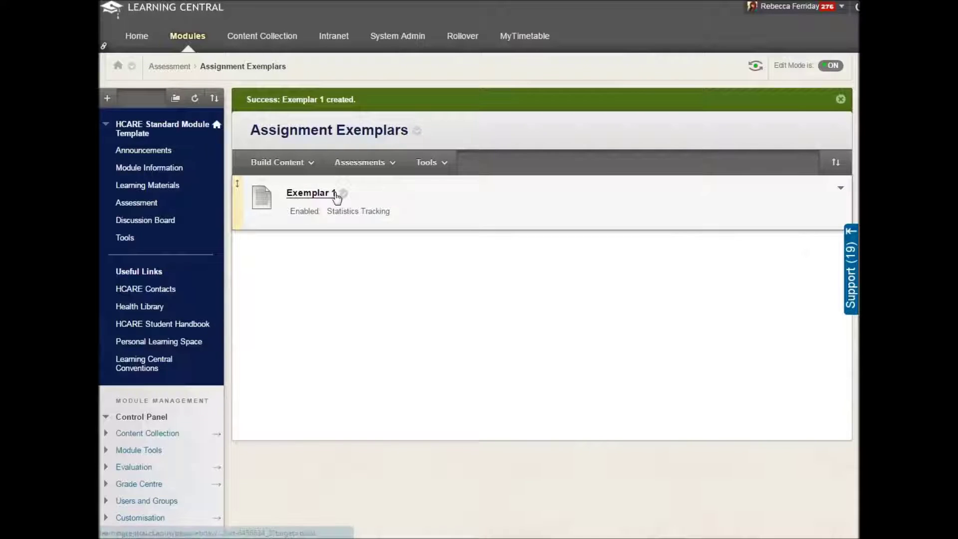
- Start a new file item named Rubric 2015 in the Marking Workshop folder of the Assessment area
left_click(312, 170)
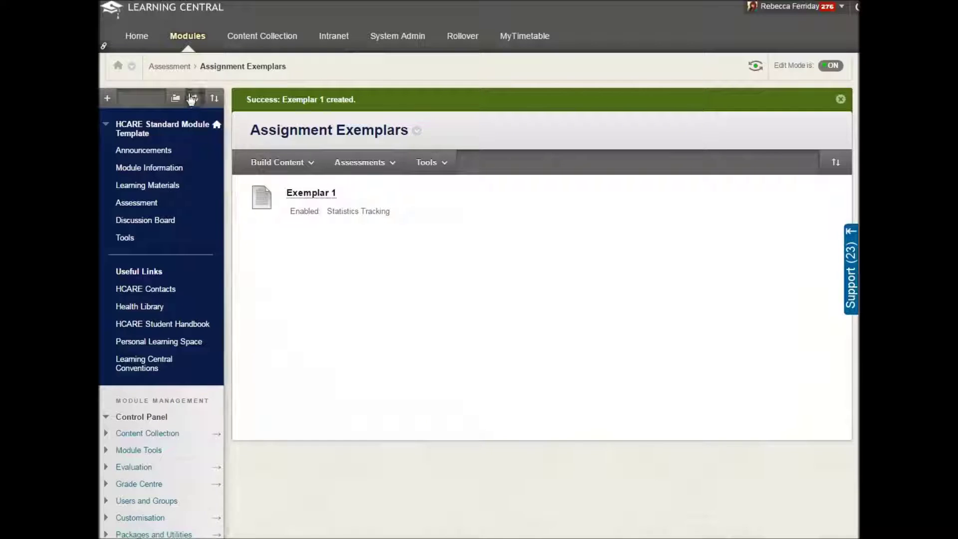
left_click(171, 66)
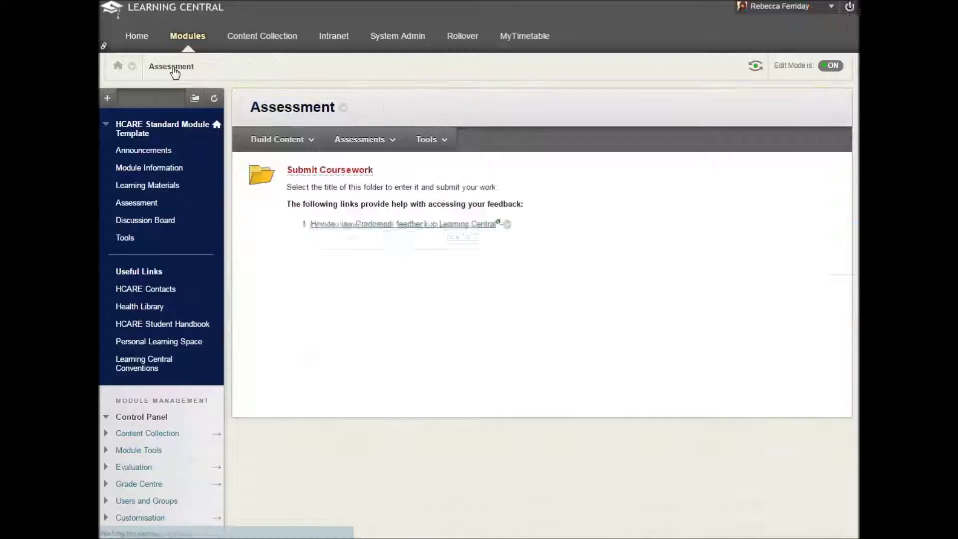
scroll(375, 236, "down", 3)
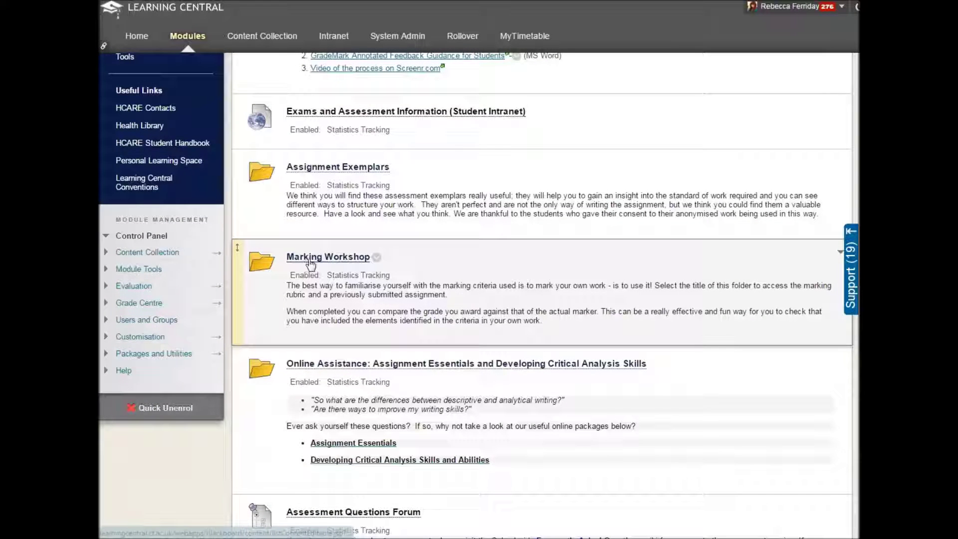
left_click(333, 257)
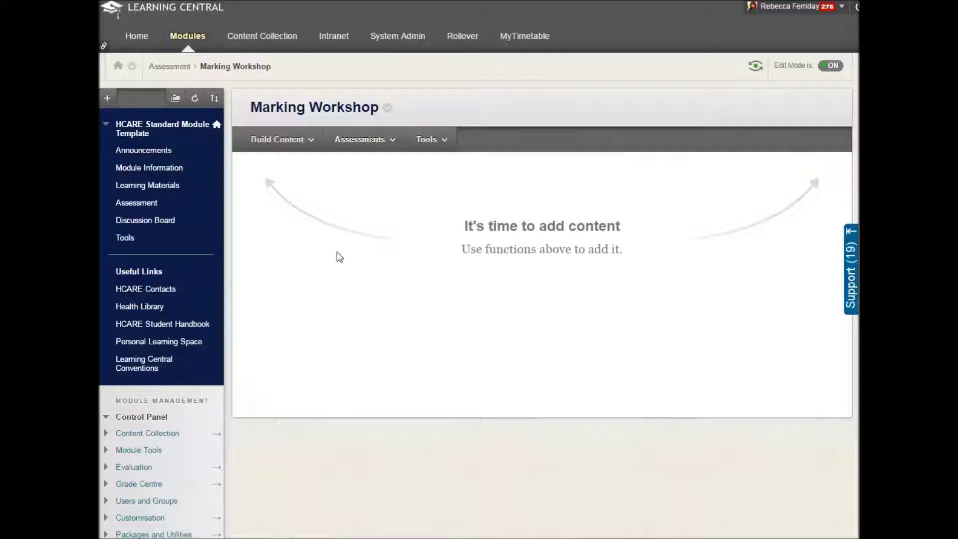
left_click(278, 140)
left_click(277, 140)
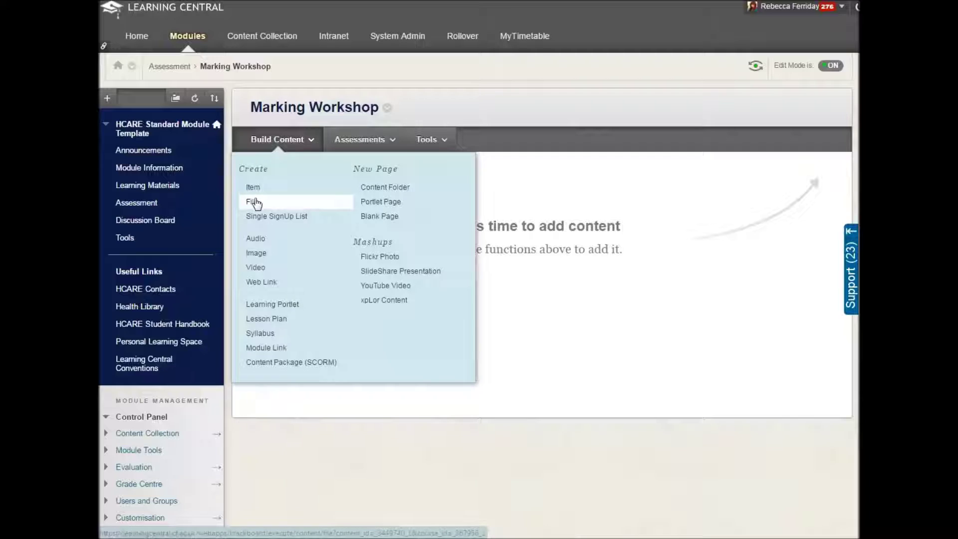
left_click(254, 202)
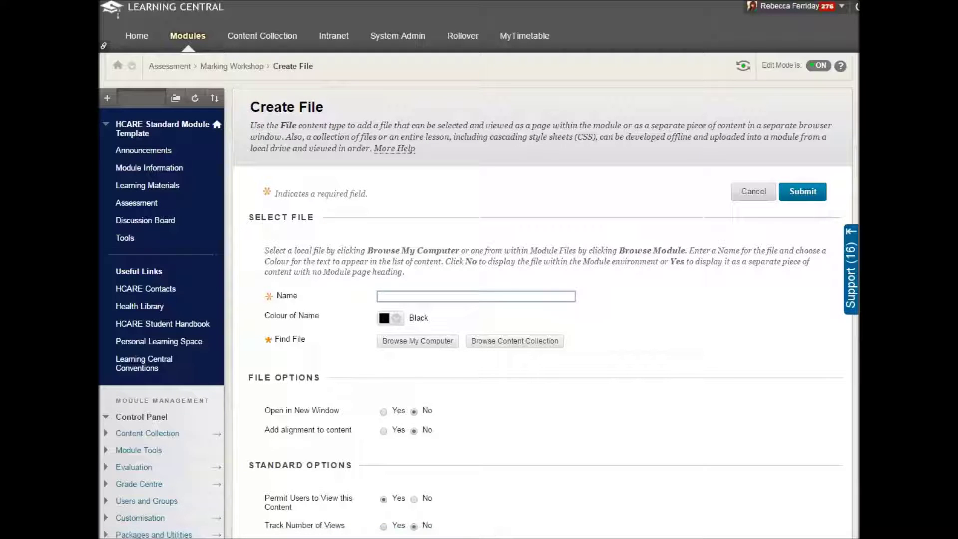
left_click(452, 296)
- Attach consent form.docx from the computer's Desktop folder to the Rubric 2015 item
left_click(428, 343)
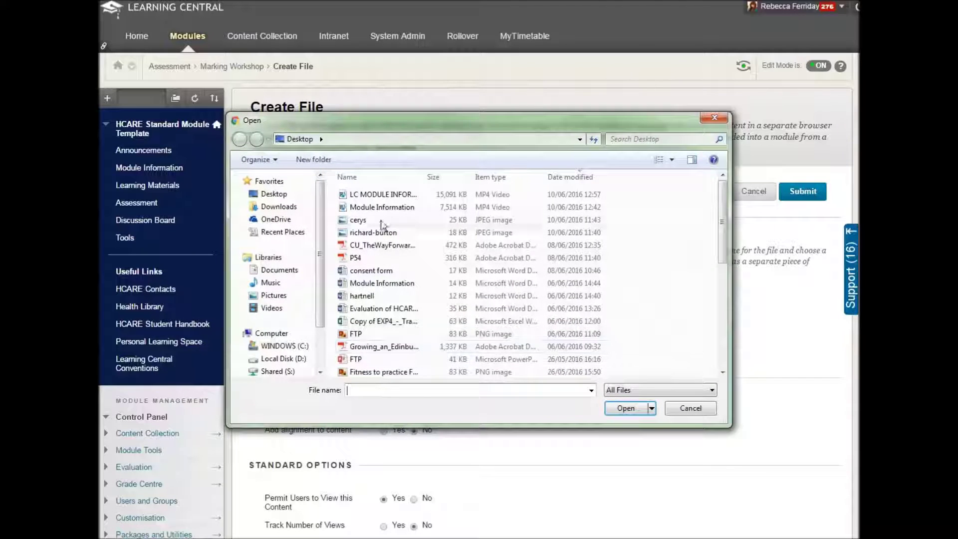
left_click(372, 271)
left_click(626, 409)
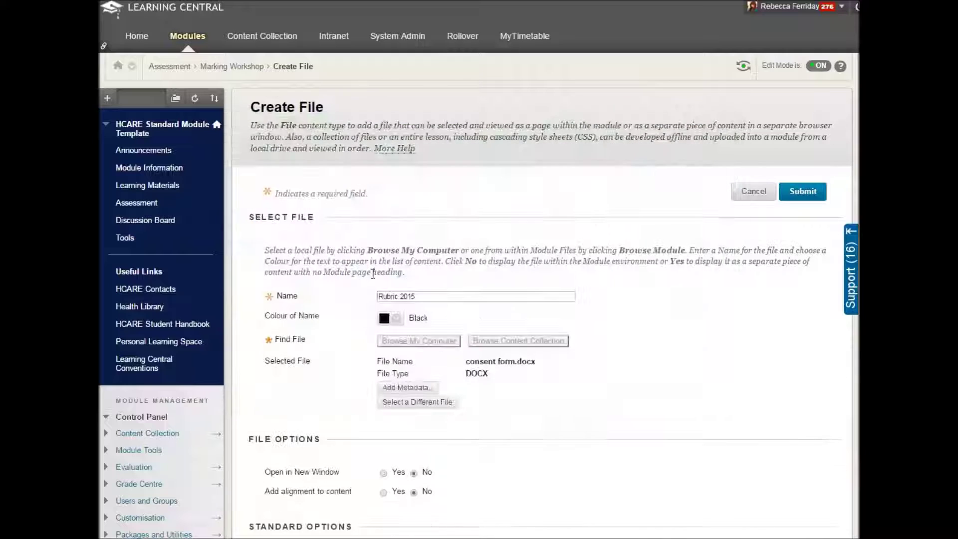
- Enable opening in a new window and view tracking for Rubric 2015, and submit the item
scroll(520, 393, "down", 3)
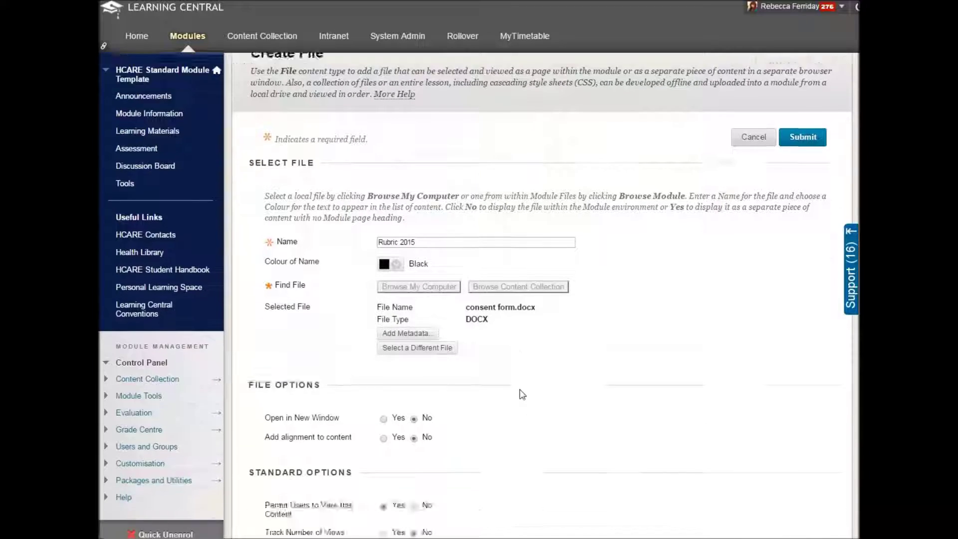
left_click(384, 292)
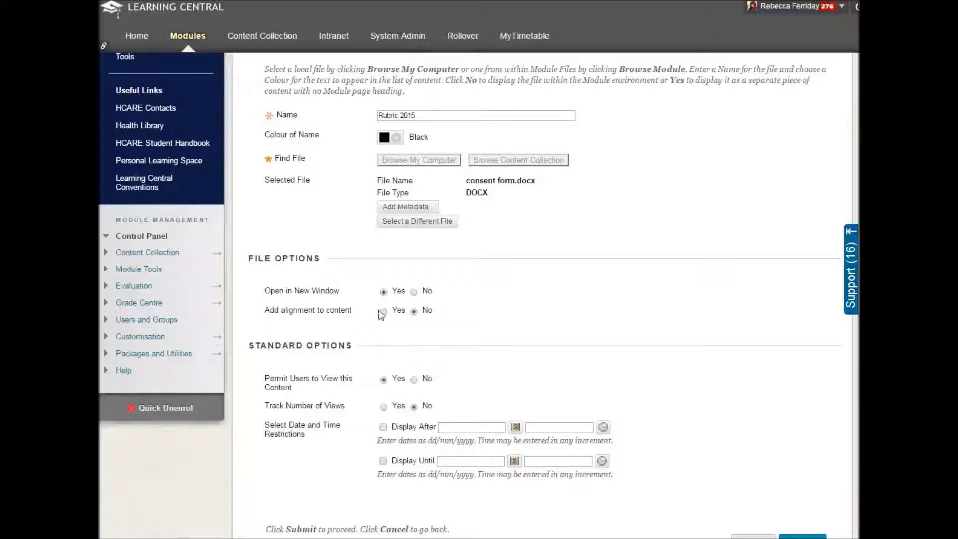
left_click(383, 406)
scroll(339, 469, "down", 1)
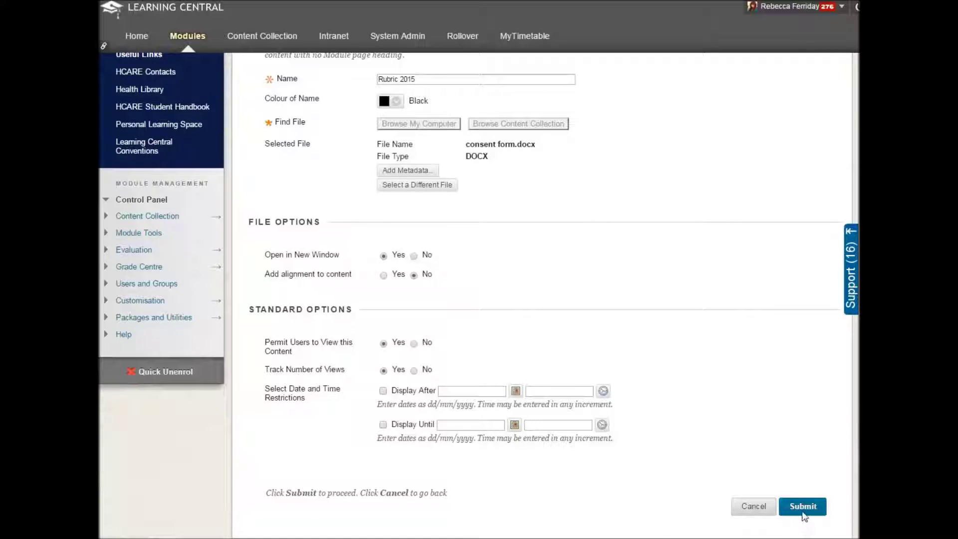
left_click(803, 507)
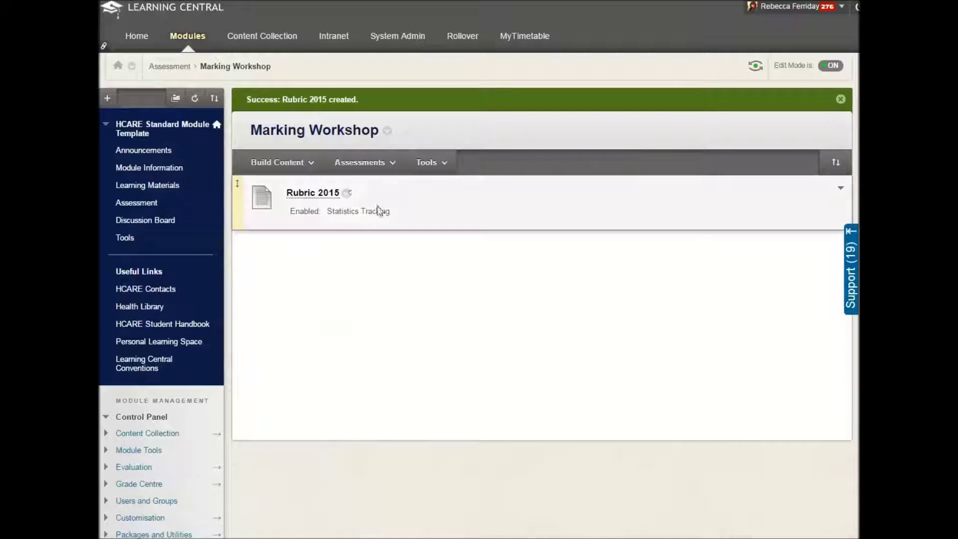
- Start another file item in Marking Workshop with Module Information.docx from the computer, and name it Assignment
left_click(303, 166)
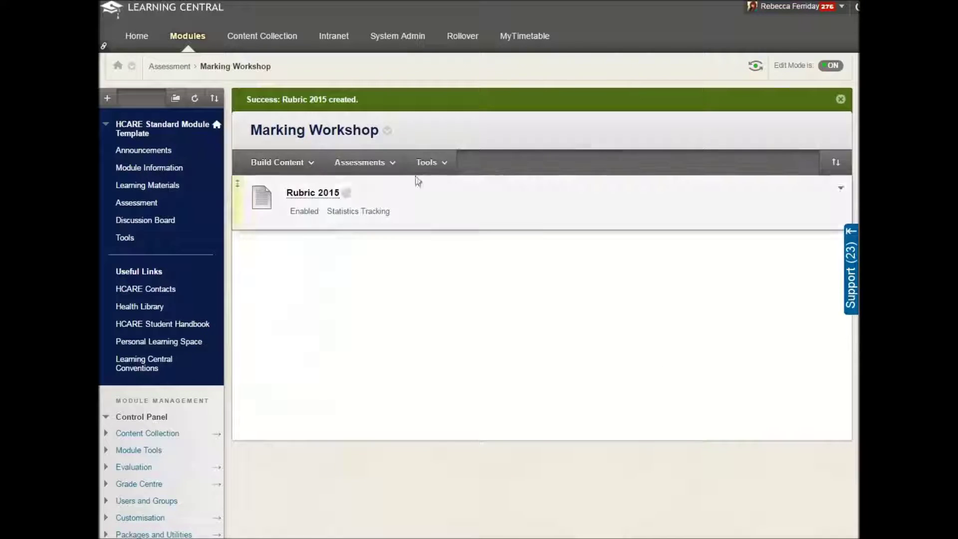
left_click(306, 163)
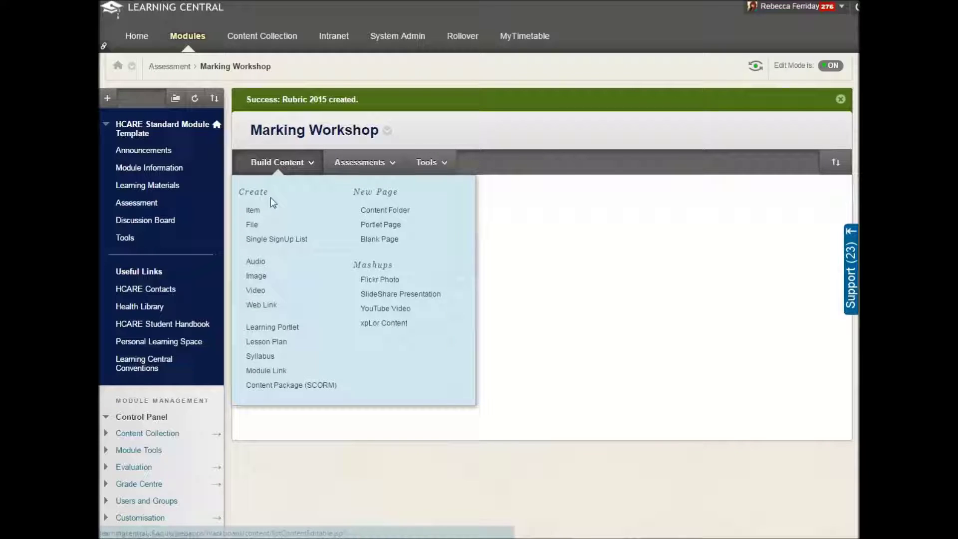
left_click(253, 226)
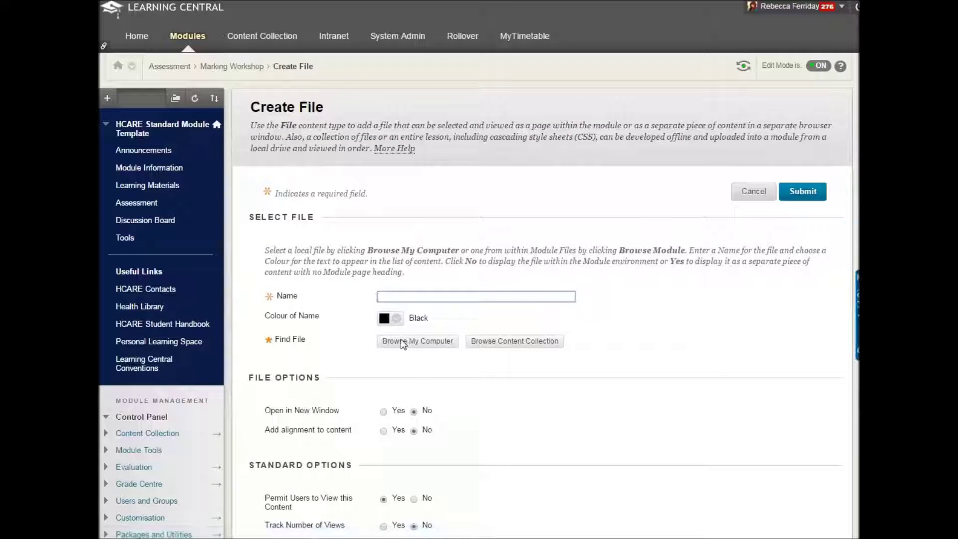
left_click(400, 339)
double_click(377, 283)
left_click(400, 295)
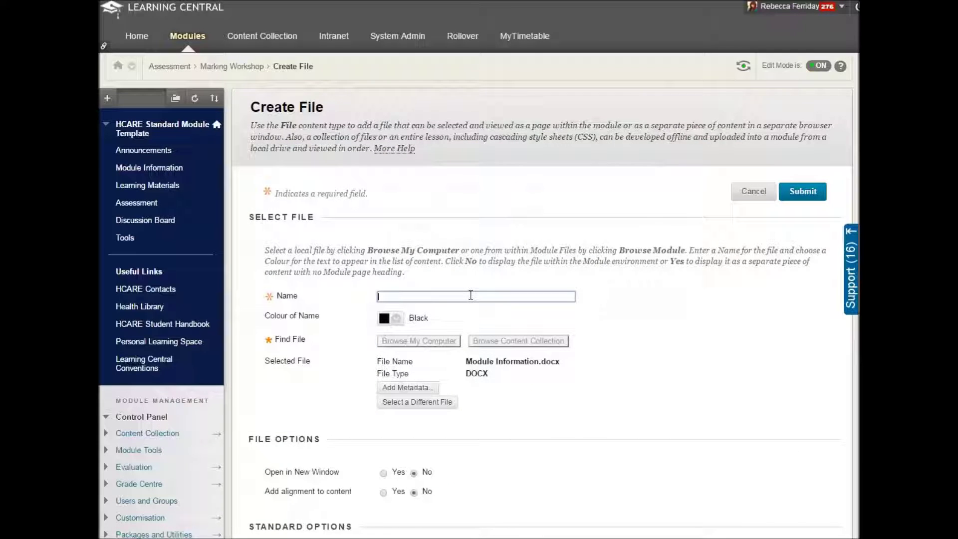
type("Assignment")
- Make the Assignment file open in a new window with its views tracked, and submit it
scroll(499, 454, "down", 3)
left_click(383, 292)
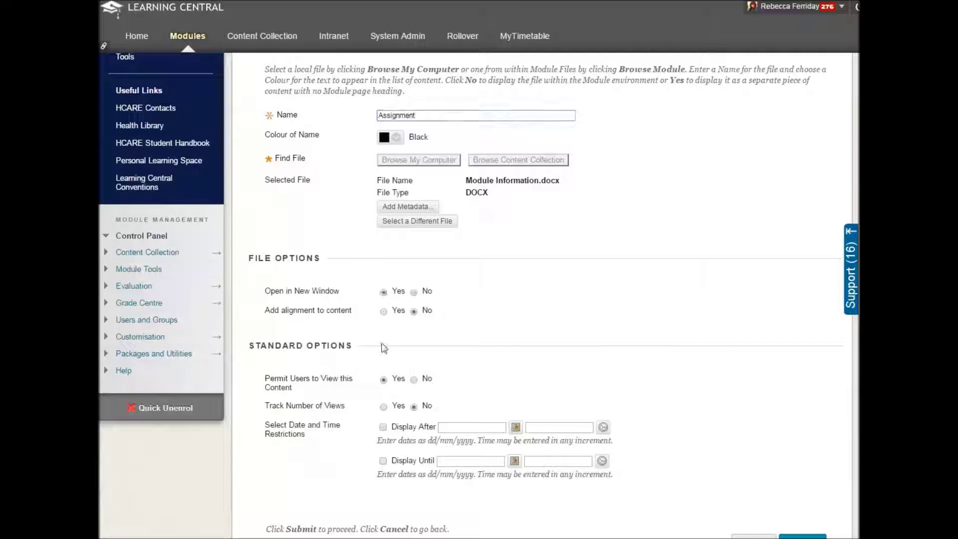
left_click(383, 407)
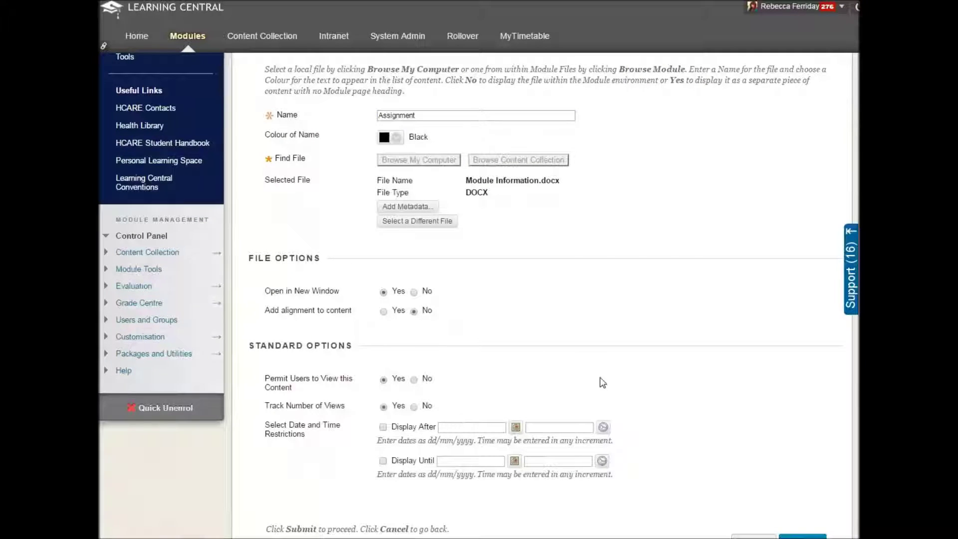
scroll(603, 383, "down", 1)
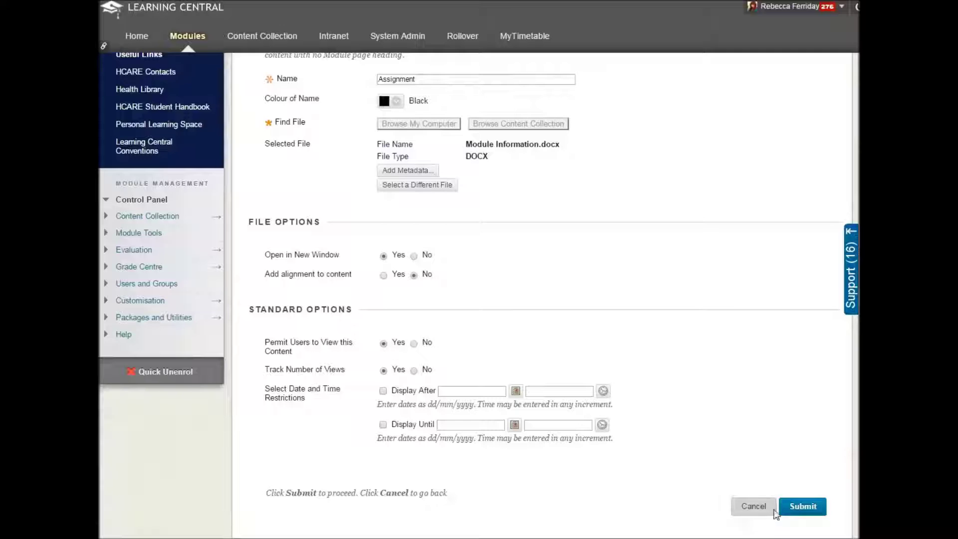
left_click(799, 510)
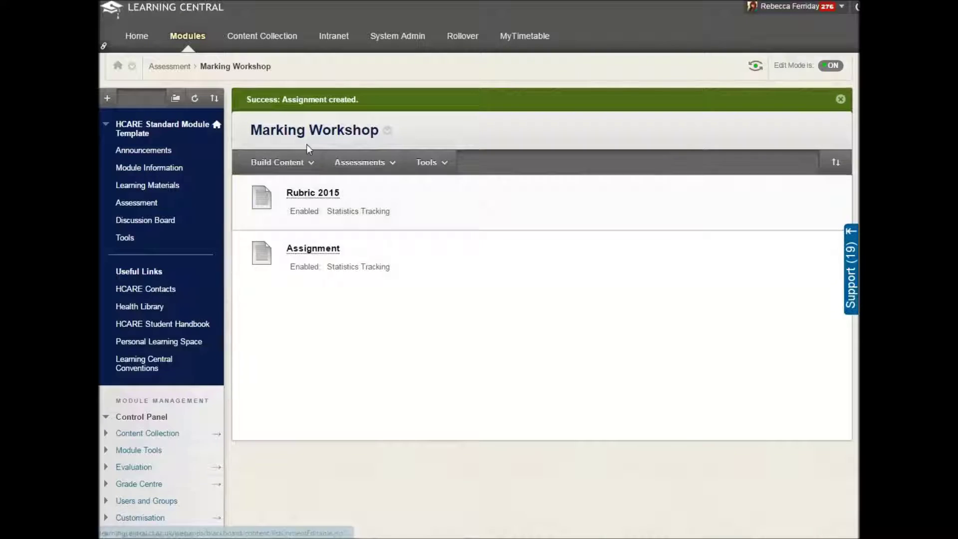
- Return to the Assessment area and page through the Assignment Essentials package's guidance and writing quiz pages
left_click(306, 163)
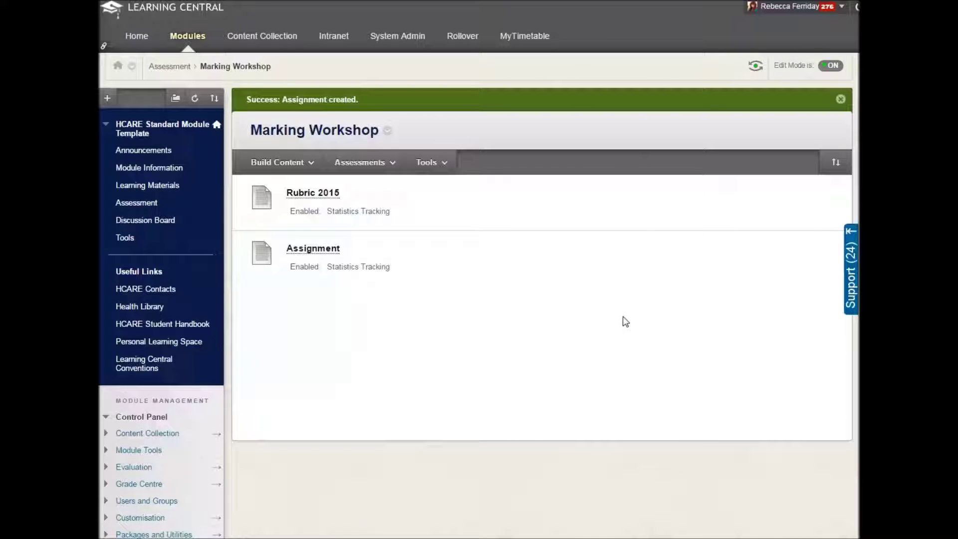
left_click(144, 204)
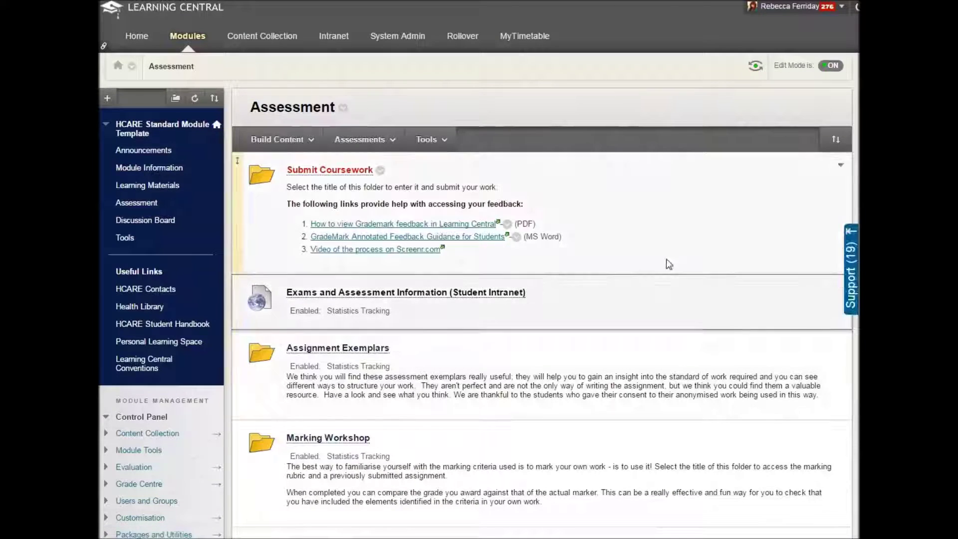
scroll(668, 257, "down", 1)
scroll(669, 255, "down", 4)
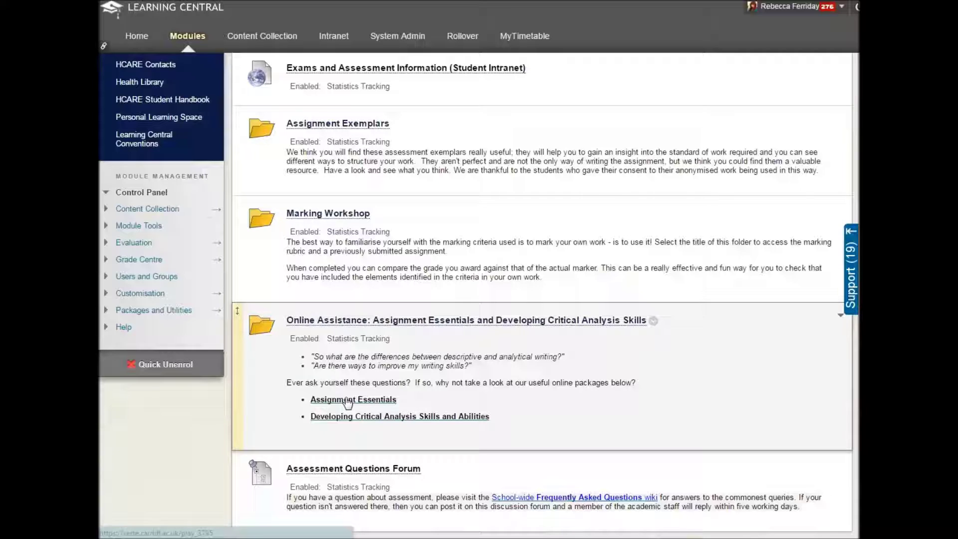
left_click(348, 402)
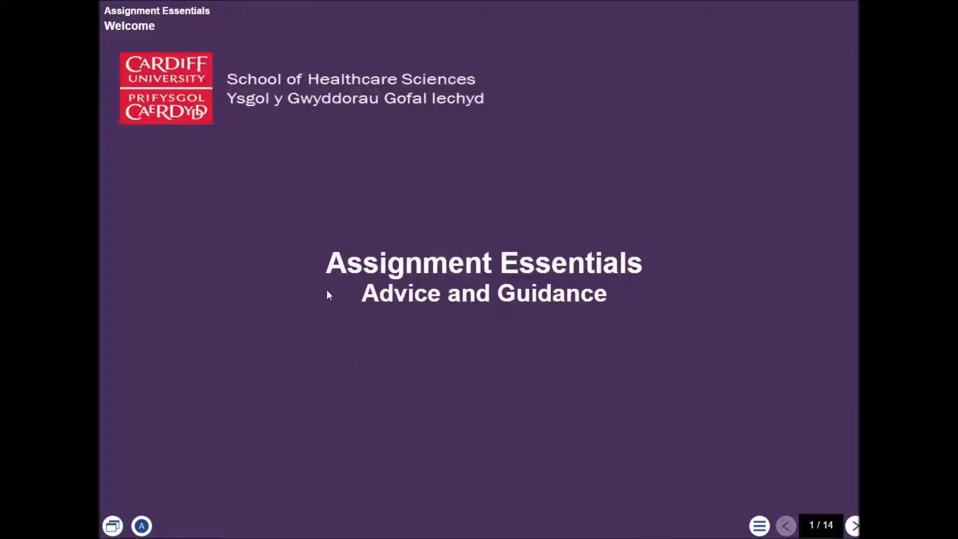
left_click(853, 525)
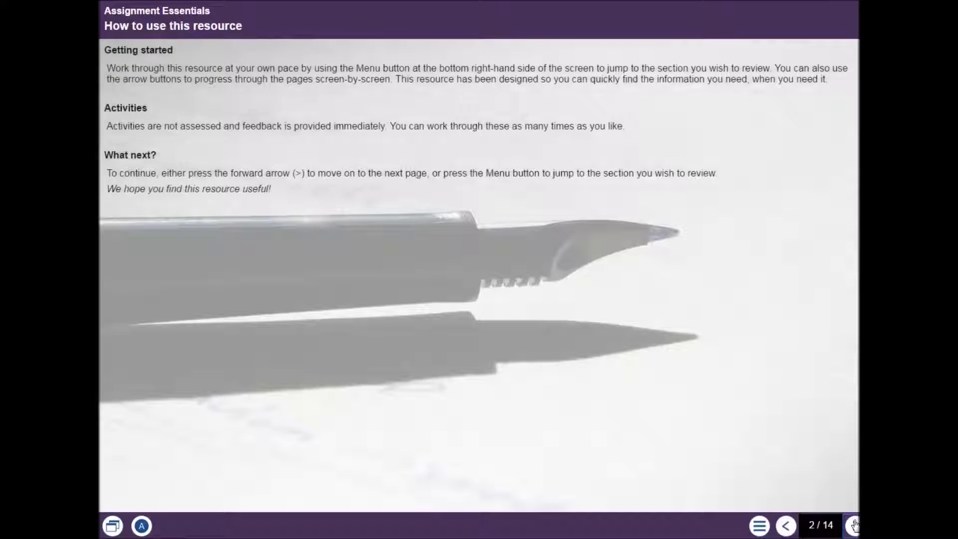
left_click(853, 524)
left_click(853, 525)
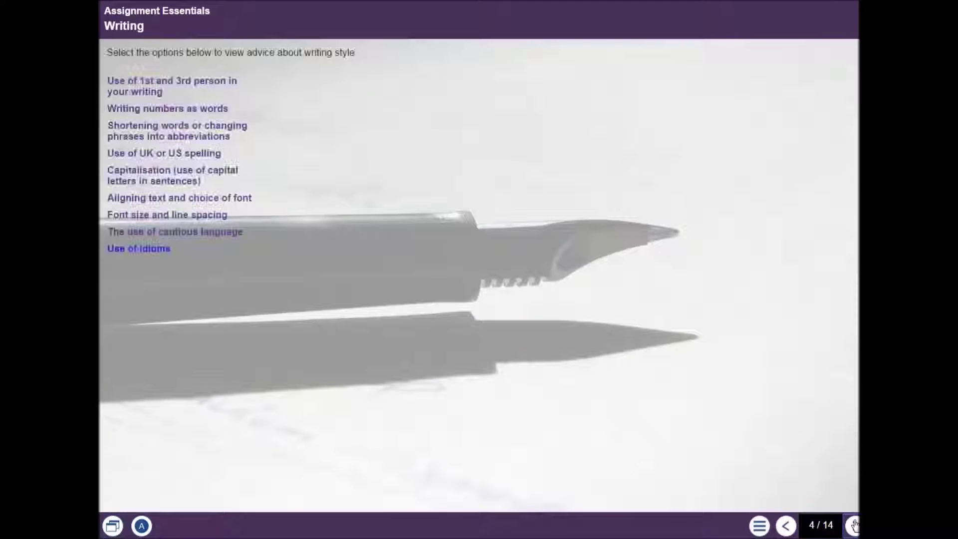
left_click(854, 525)
left_click(854, 525)
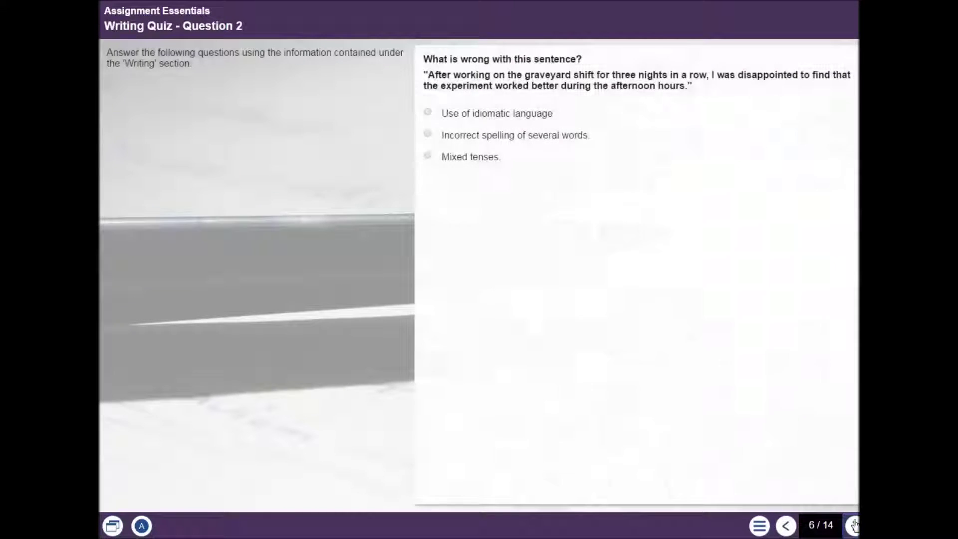
left_click(854, 524)
left_click(853, 525)
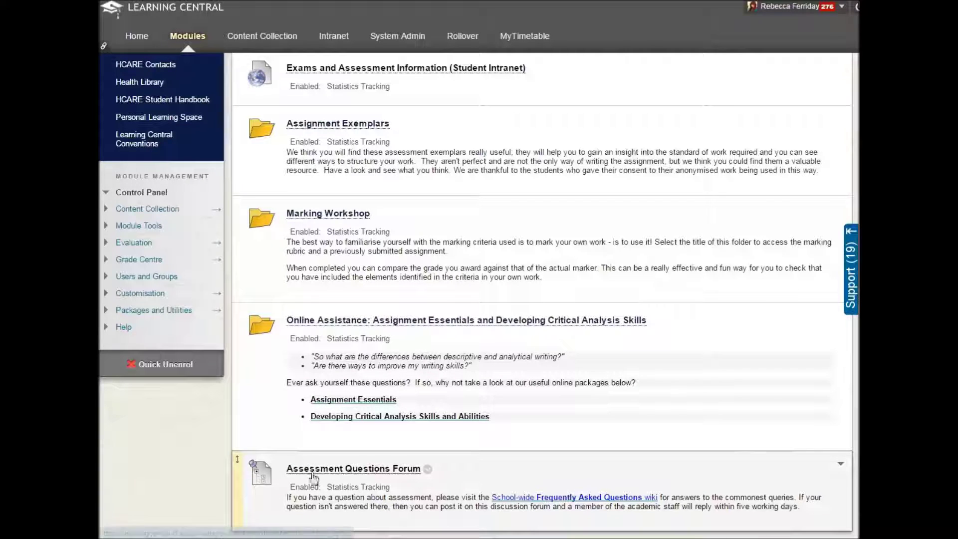
- Open the Assessment Questions Forum from the Assessment area
left_click(392, 471)
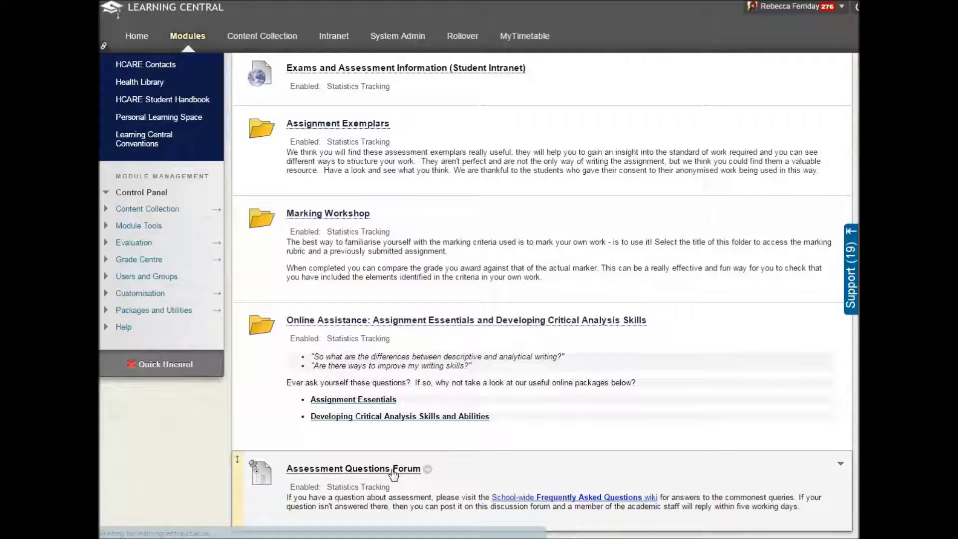